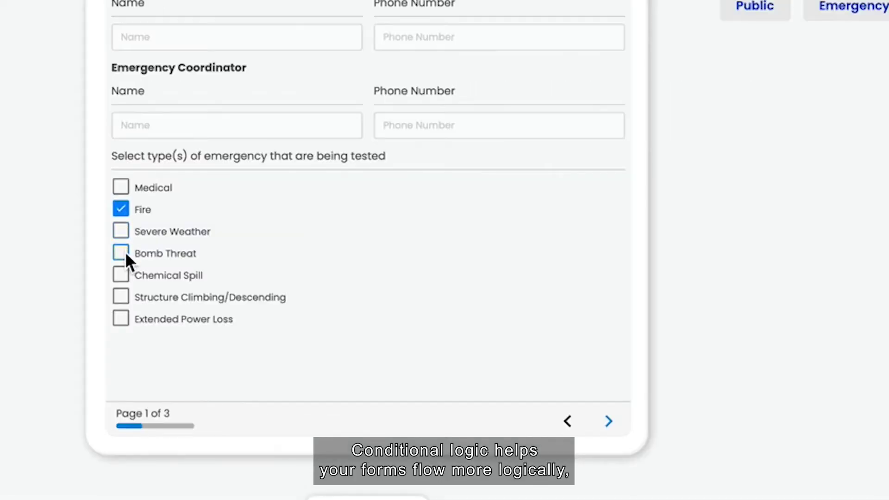
Tick Bomb Threat and Structure Climbing/Descending, then step through Fire, Bomb Threat and Structure pages to Page 5.
{"action": "left_click", "coordinate": [125, 255]}
{"action": "left_click", "coordinate": [125, 295]}
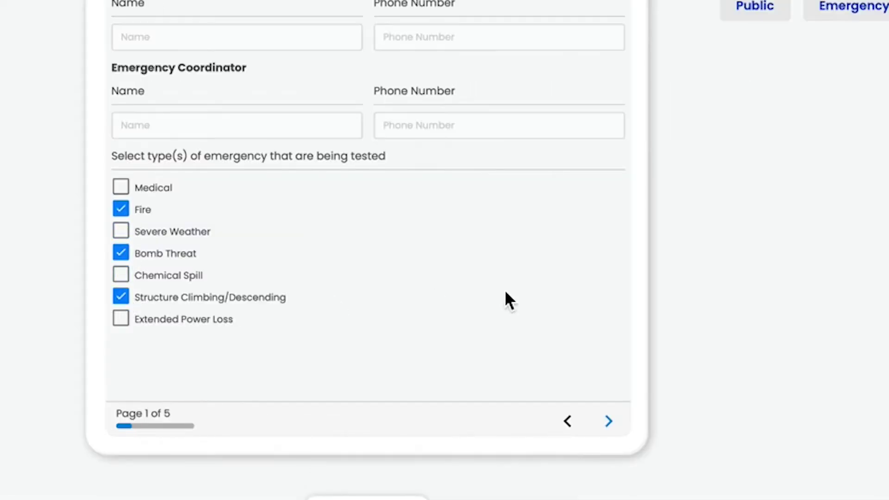
{"action": "left_click", "coordinate": [373, 408]}
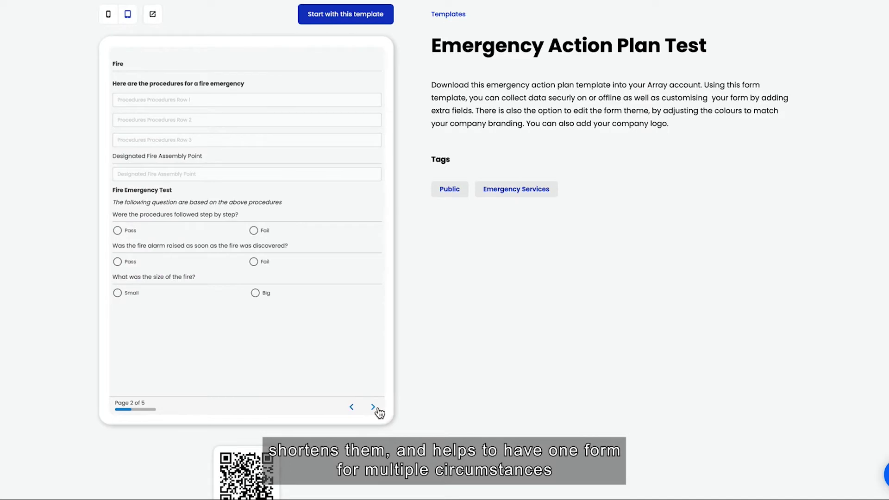
{"action": "left_click", "coordinate": [373, 408]}
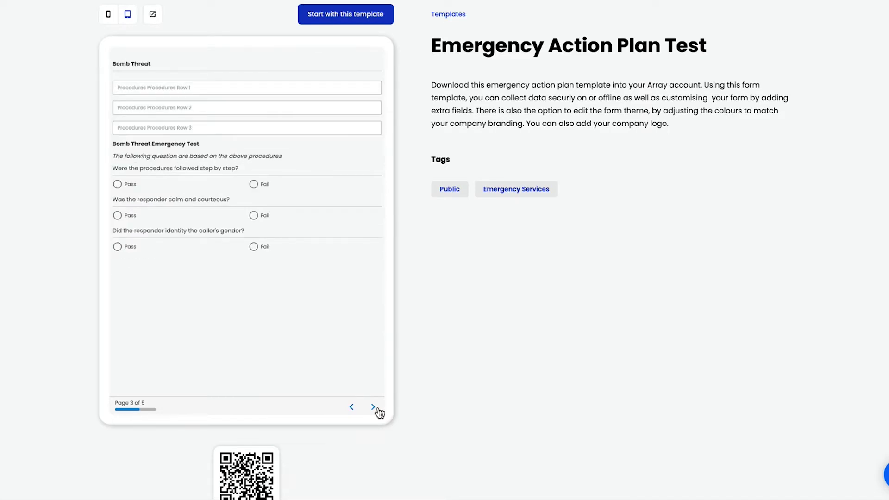
{"action": "left_click", "coordinate": [374, 407]}
{"action": "left_click", "coordinate": [373, 407]}
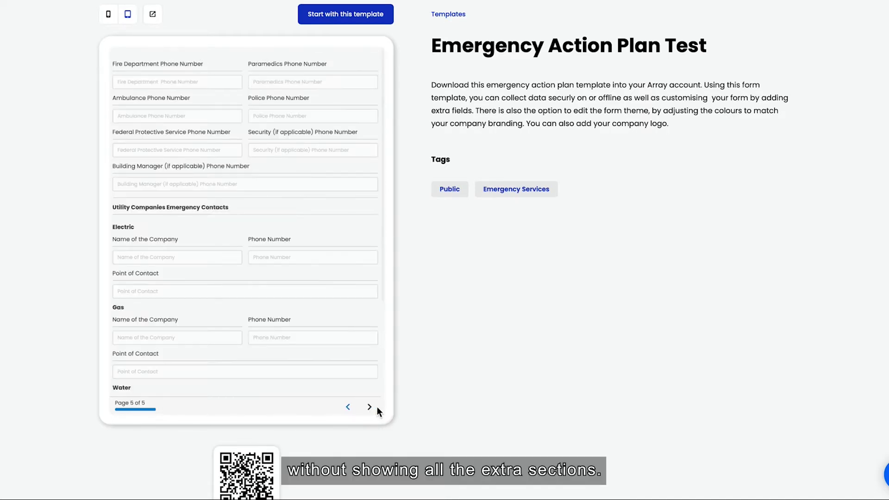
Answer Yes to the water damage question in the checklist preview.
{"action": "scroll", "coordinate": [351, 356], "scroll_direction": "down", "scroll_amount": 3}
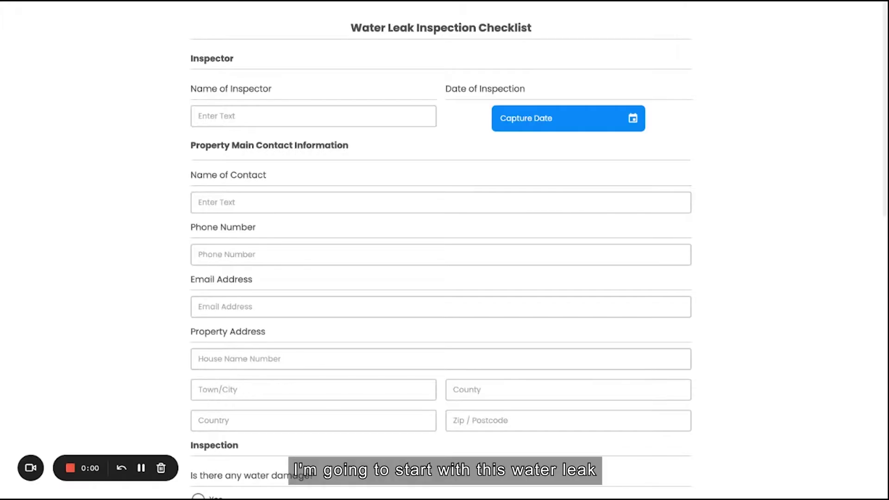
{"action": "scroll", "coordinate": [441, 250], "scroll_direction": "down", "scroll_amount": 5}
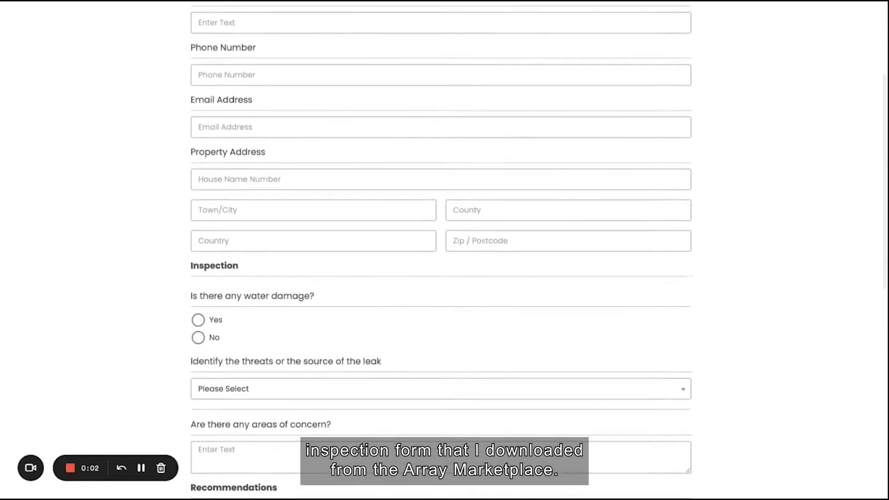
{"action": "scroll", "coordinate": [338, 96], "scroll_direction": "down", "scroll_amount": 3}
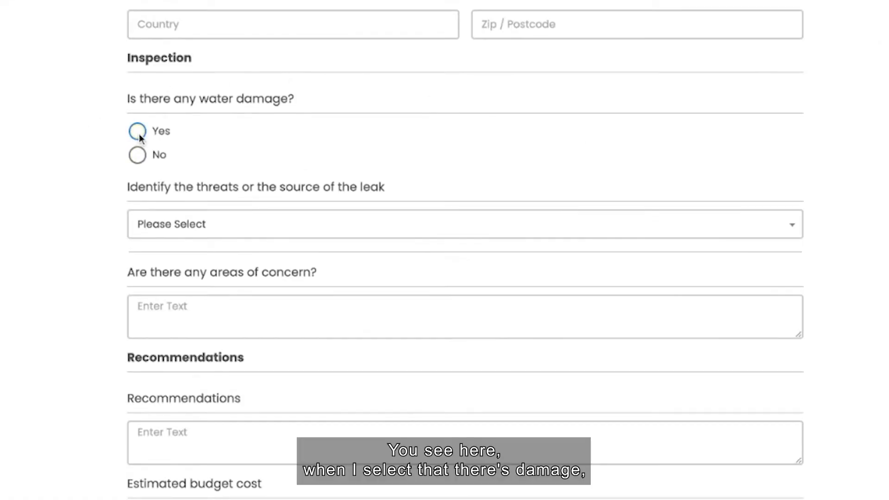
{"action": "left_click", "coordinate": [138, 134]}
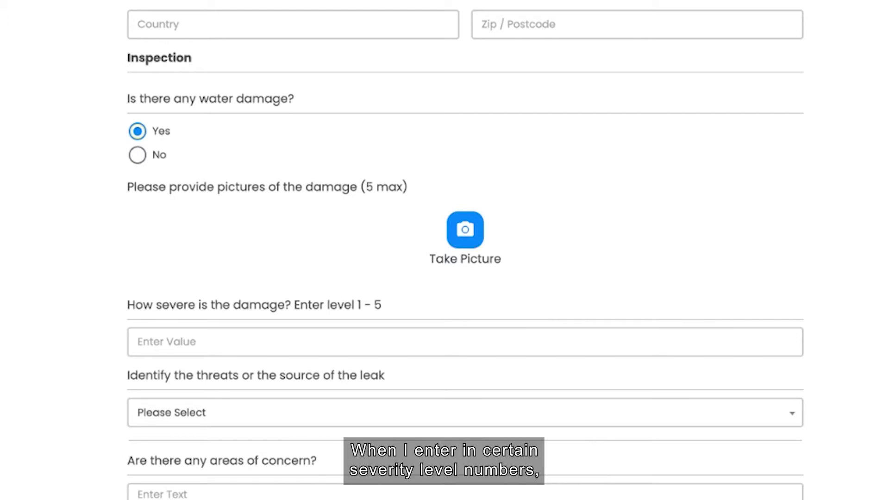
Enter 5 as the damage severity level, replacing the first value typed.
{"action": "scroll", "coordinate": [97, 218], "scroll_direction": "down", "scroll_amount": 1}
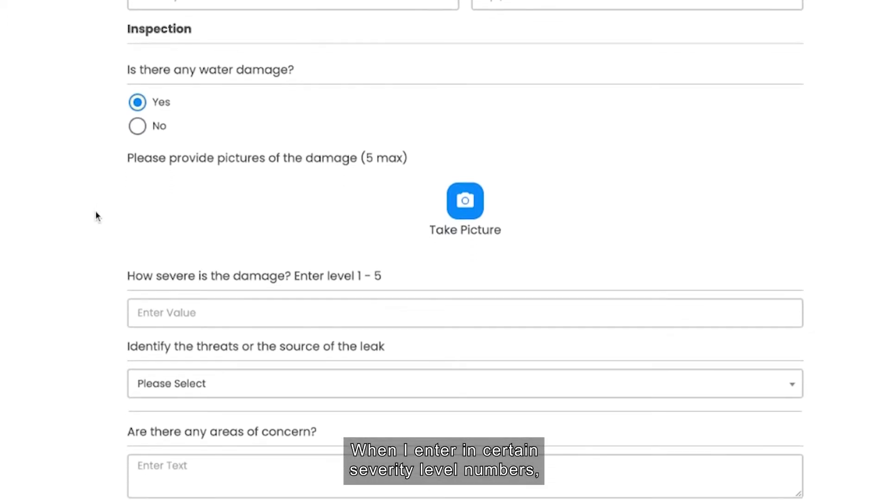
{"action": "left_click", "coordinate": [169, 315]}
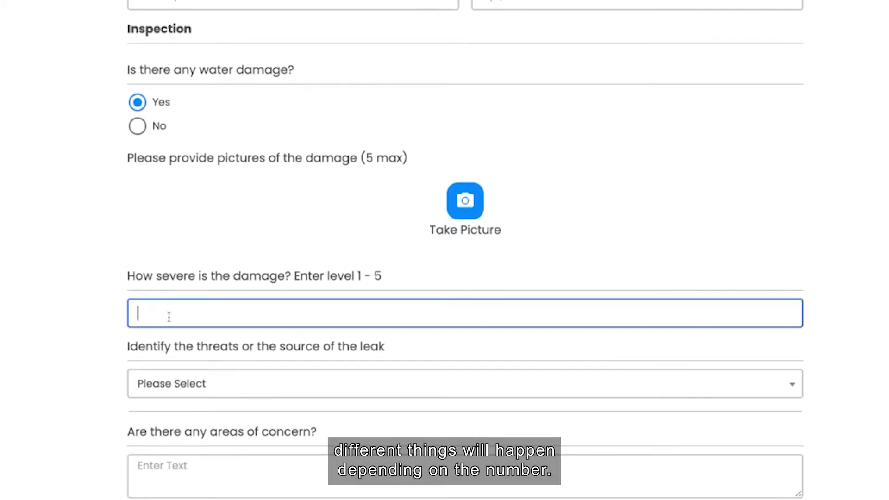
{"action": "type", "text": "3"}
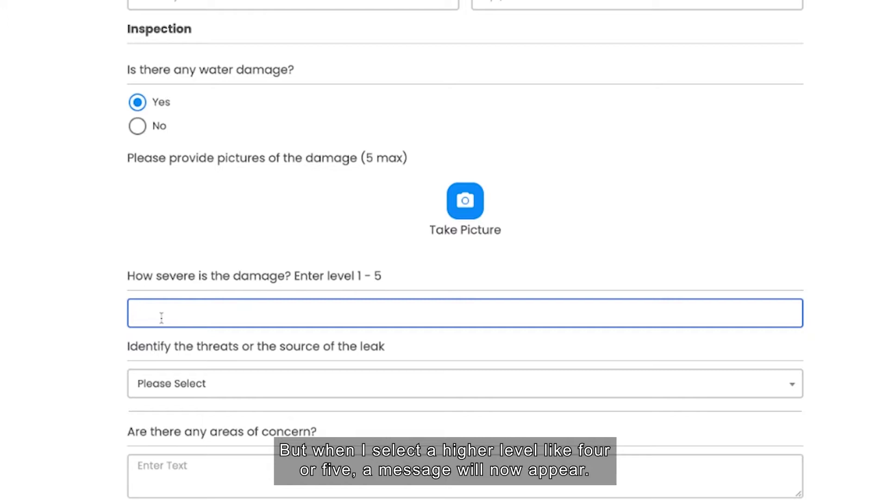
{"action": "type", "text": "4"}
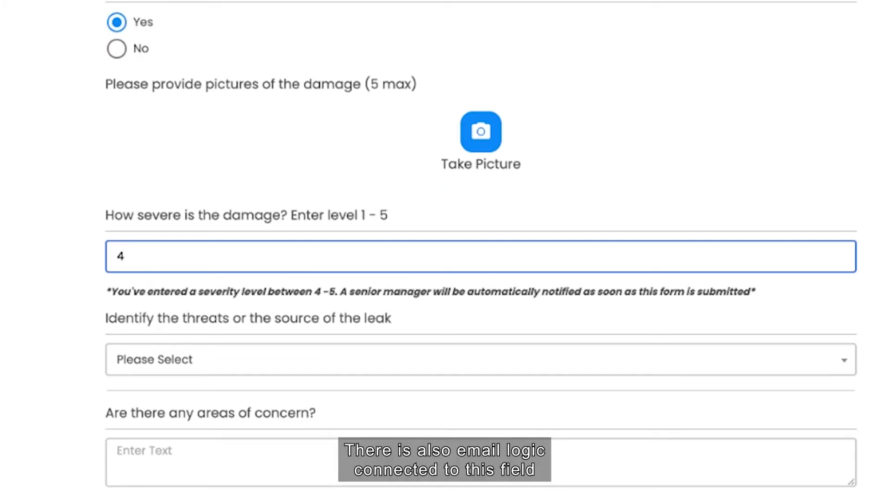
{"action": "key", "text": "BackSpace"}
{"action": "type", "text": "5"}
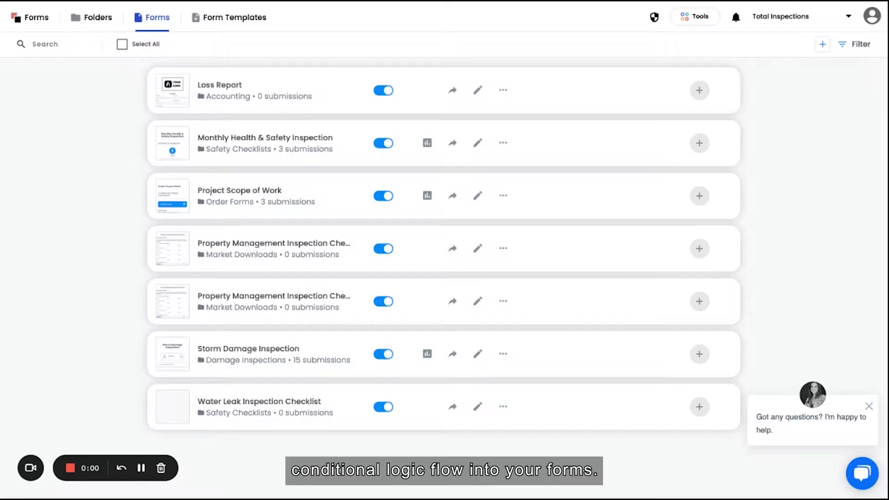
Open the Water Leak Inspection Checklist from the Forms list and scroll through its fields.
{"action": "left_click", "coordinate": [565, 407]}
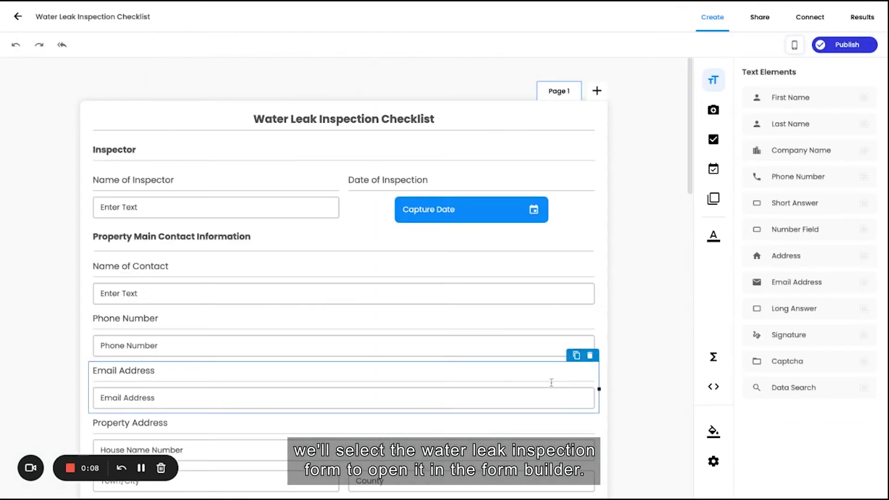
{"action": "scroll", "coordinate": [528, 339], "scroll_direction": "down", "scroll_amount": 10}
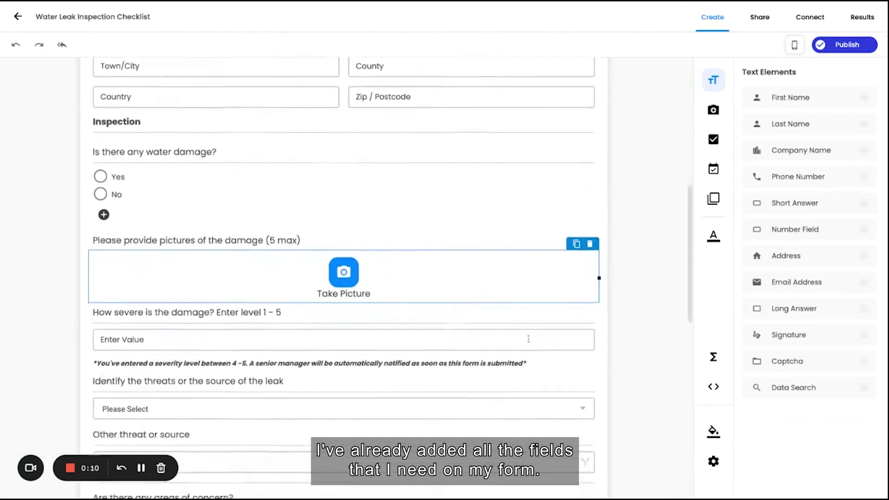
{"action": "scroll", "coordinate": [528, 339], "scroll_direction": "down", "scroll_amount": 5}
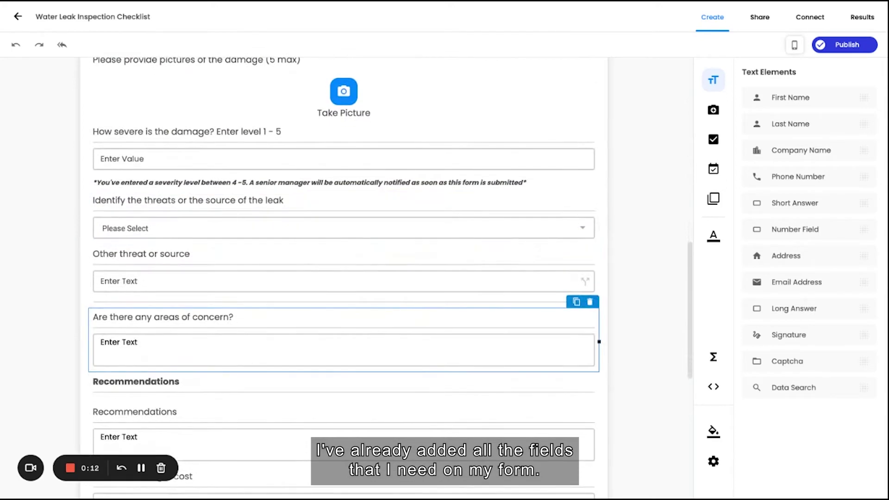
{"action": "scroll", "coordinate": [528, 339], "scroll_direction": "up", "scroll_amount": 6}
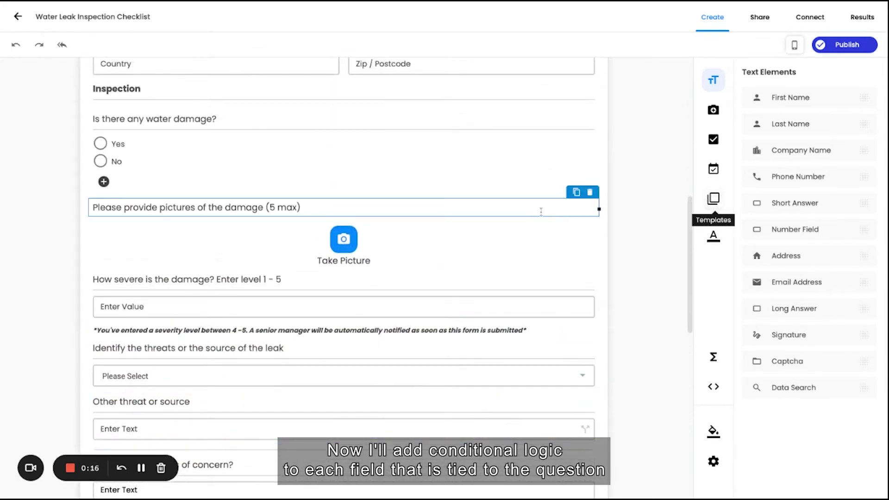
Give the pictures prompt a visibility rule: 'is there water damage?' Equals Yes.
{"action": "left_click", "coordinate": [527, 209]}
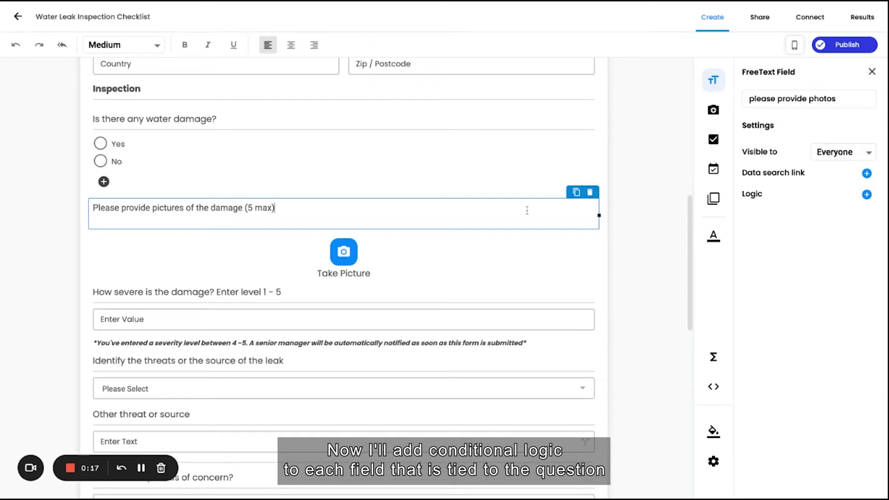
{"action": "left_click", "coordinate": [866, 195]}
{"action": "left_click", "coordinate": [268, 199]}
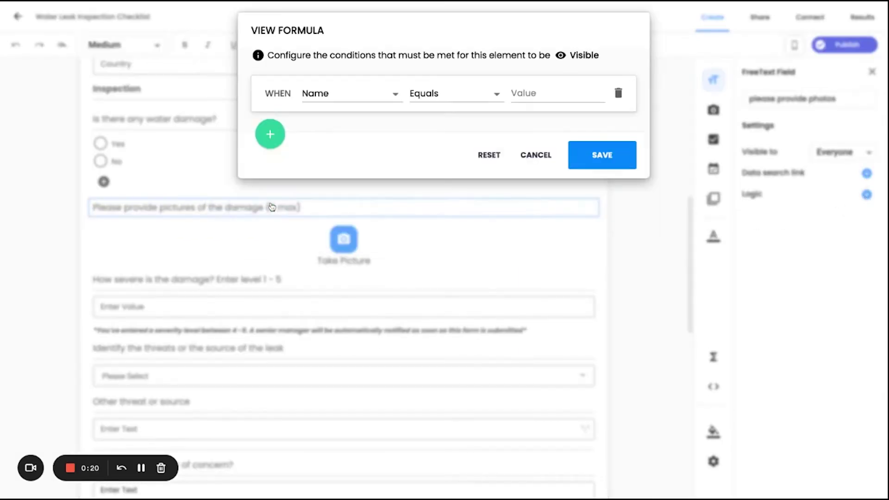
{"action": "left_click", "coordinate": [383, 93]}
{"action": "scroll", "coordinate": [372, 167], "scroll_direction": "down", "scroll_amount": 2}
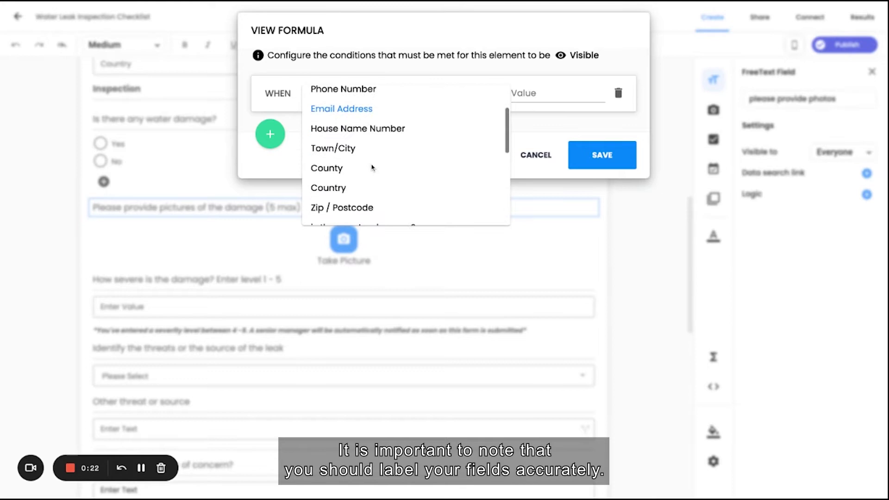
{"action": "scroll", "coordinate": [372, 167], "scroll_direction": "down", "scroll_amount": 3}
{"action": "left_click", "coordinate": [373, 124]}
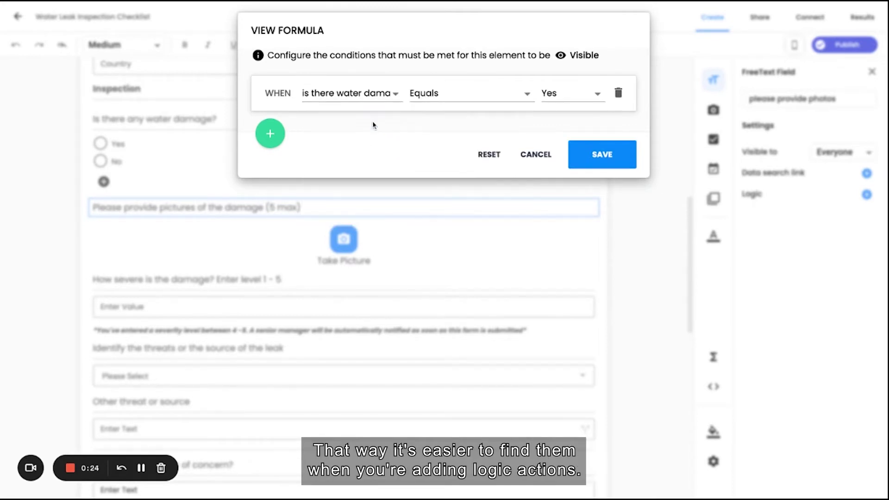
{"action": "left_click", "coordinate": [565, 99]}
{"action": "left_click", "coordinate": [567, 95]}
{"action": "left_click", "coordinate": [600, 155]}
Give the Take Picture field the same rule: 'is there water damage?' Equals Yes.
{"action": "left_click", "coordinate": [481, 260]}
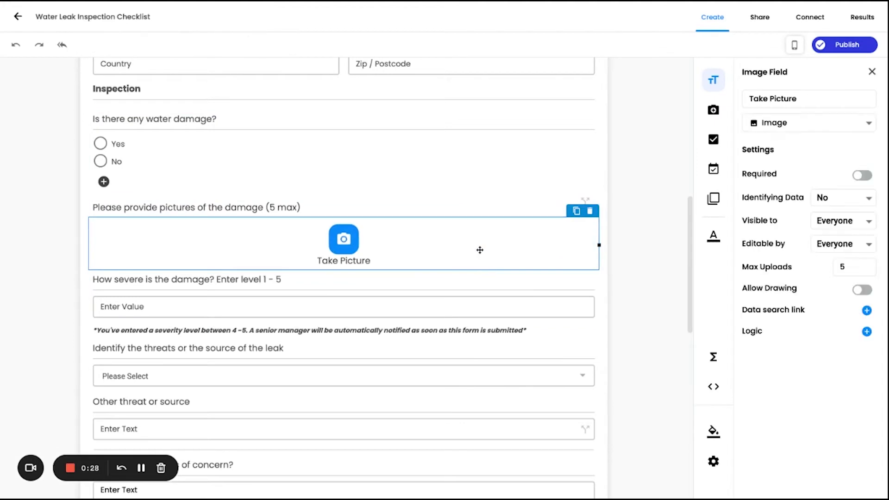
{"action": "left_click", "coordinate": [819, 340]}
{"action": "left_click", "coordinate": [270, 200]}
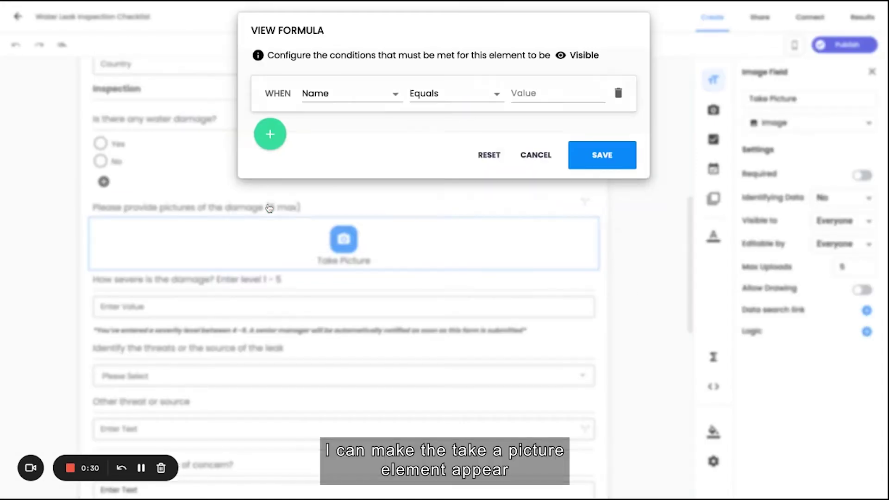
{"action": "left_click", "coordinate": [362, 101]}
{"action": "scroll", "coordinate": [356, 173], "scroll_direction": "down", "scroll_amount": 5}
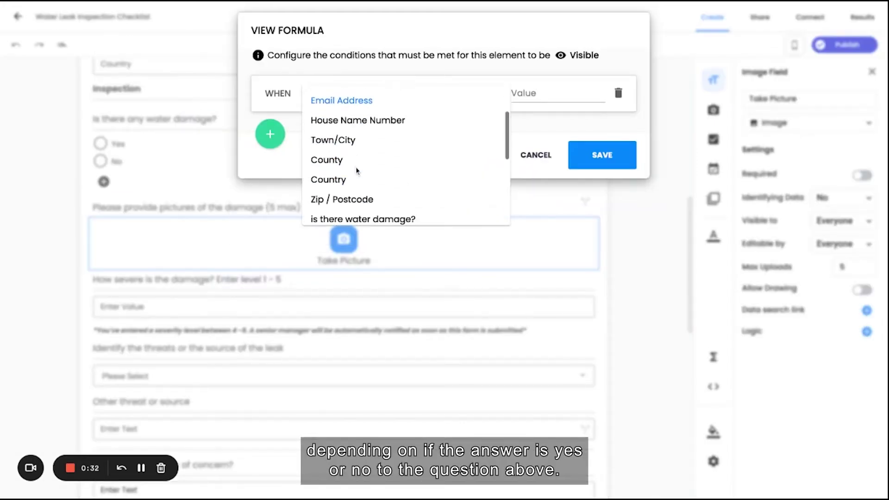
{"action": "left_click", "coordinate": [357, 169]}
{"action": "left_click", "coordinate": [567, 95]}
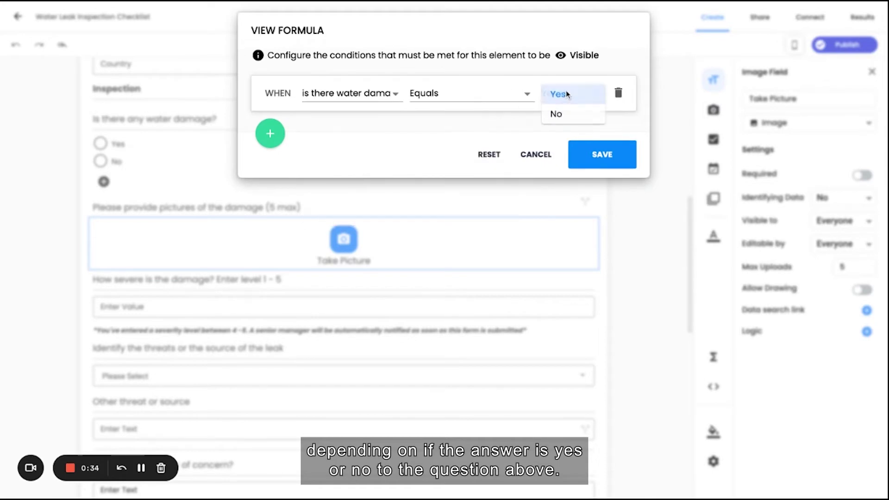
{"action": "left_click", "coordinate": [567, 95]}
{"action": "left_click", "coordinate": [599, 155]}
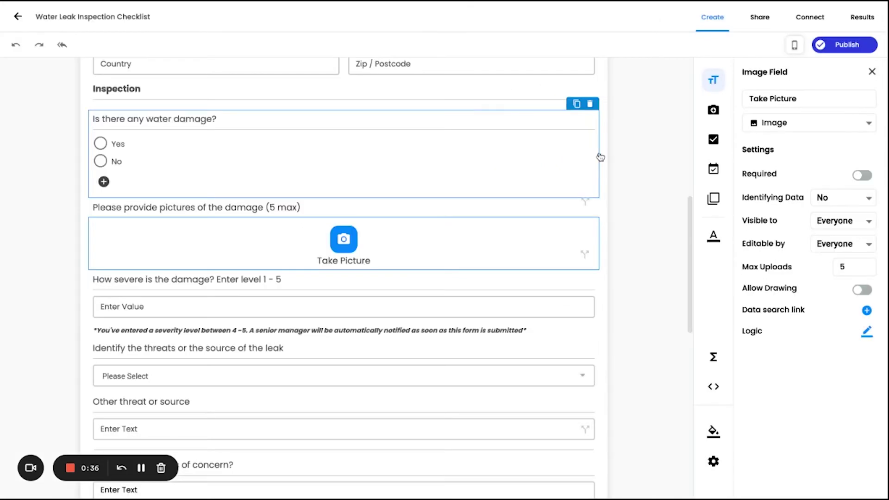
{"action": "left_click", "coordinate": [597, 297]}
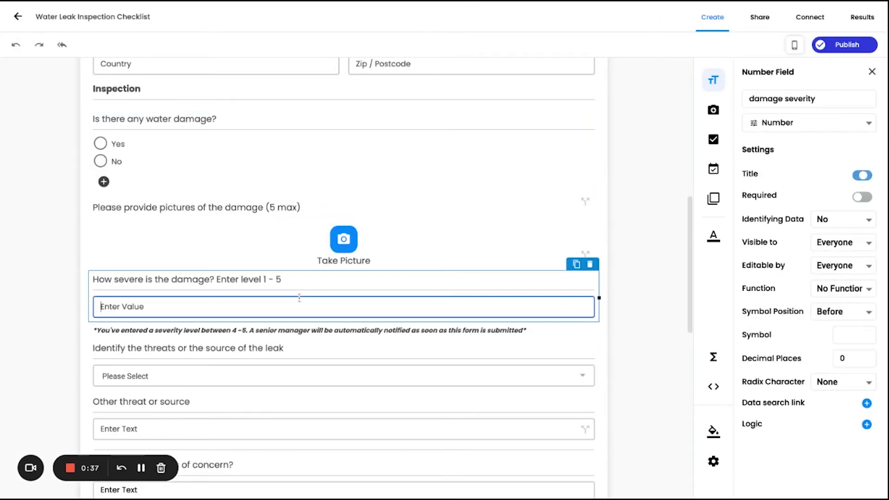
Add a visibility rule to the damage severity field: 'is there water damage?' Equals Yes.
{"action": "left_click", "coordinate": [807, 425]}
{"action": "left_click", "coordinate": [274, 195]}
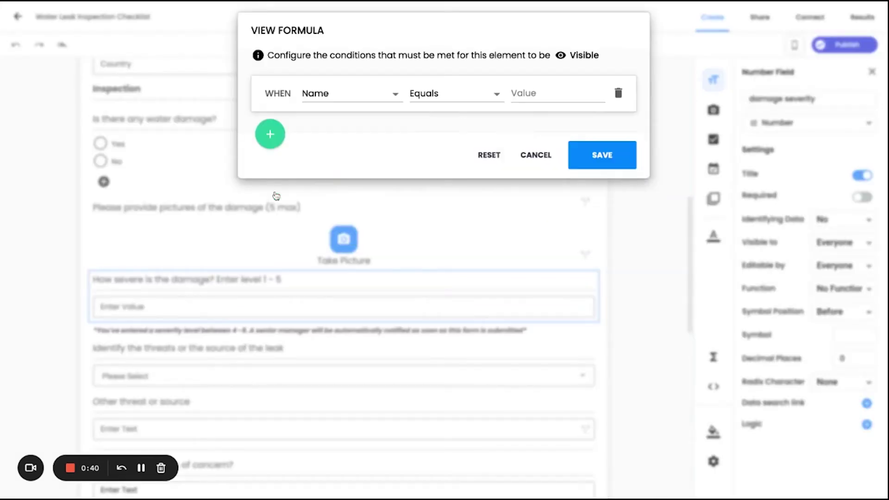
{"action": "left_click", "coordinate": [382, 94]}
{"action": "scroll", "coordinate": [363, 185], "scroll_direction": "down", "scroll_amount": 3}
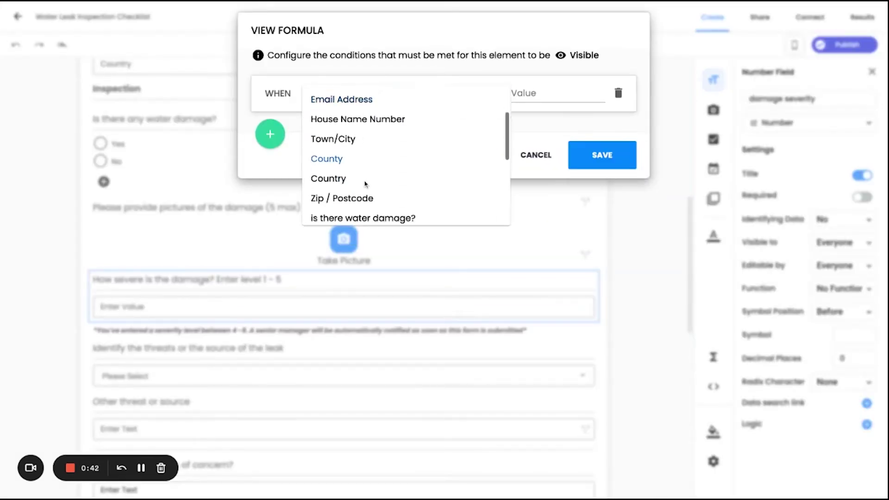
{"action": "left_click", "coordinate": [363, 138]}
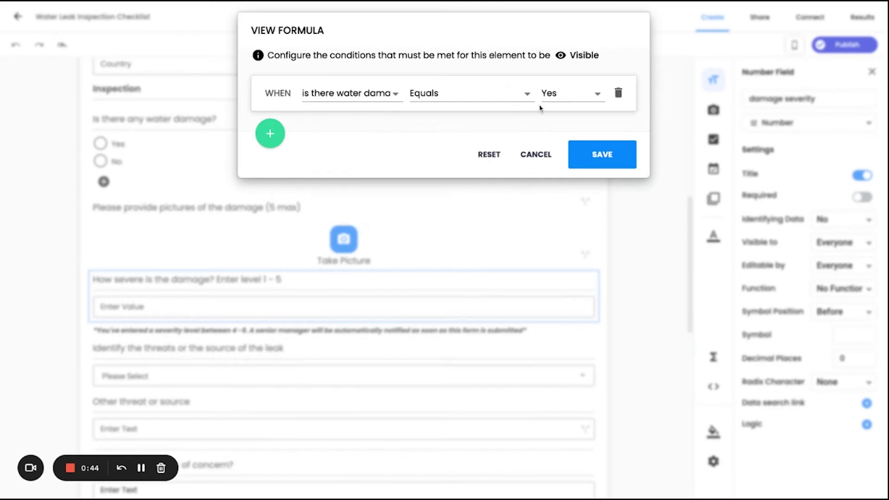
{"action": "left_click", "coordinate": [576, 100]}
{"action": "left_click", "coordinate": [572, 96]}
{"action": "left_click", "coordinate": [601, 155]}
{"action": "scroll", "coordinate": [440, 279], "scroll_direction": "down", "scroll_amount": 1}
Give the senior-manager notice text the rule: damage severity Is Greater or Equal To 4.
{"action": "left_click", "coordinate": [445, 307]}
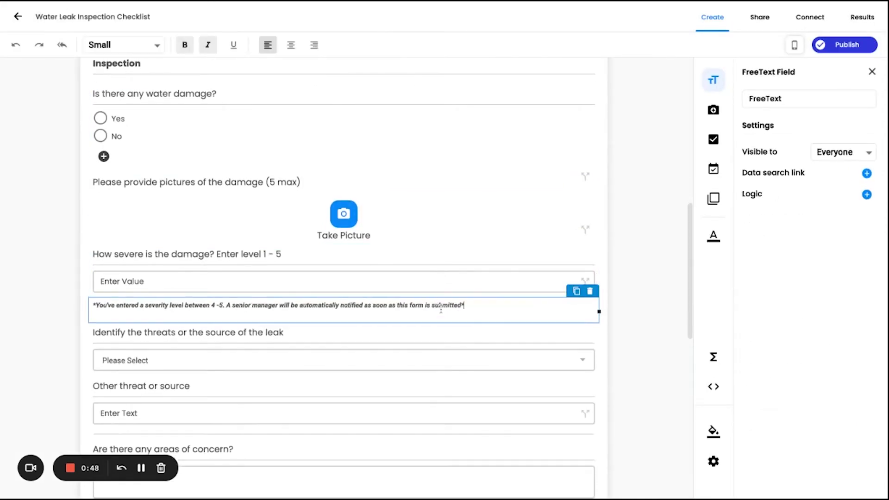
{"action": "left_click", "coordinate": [779, 196]}
{"action": "left_click", "coordinate": [273, 204]}
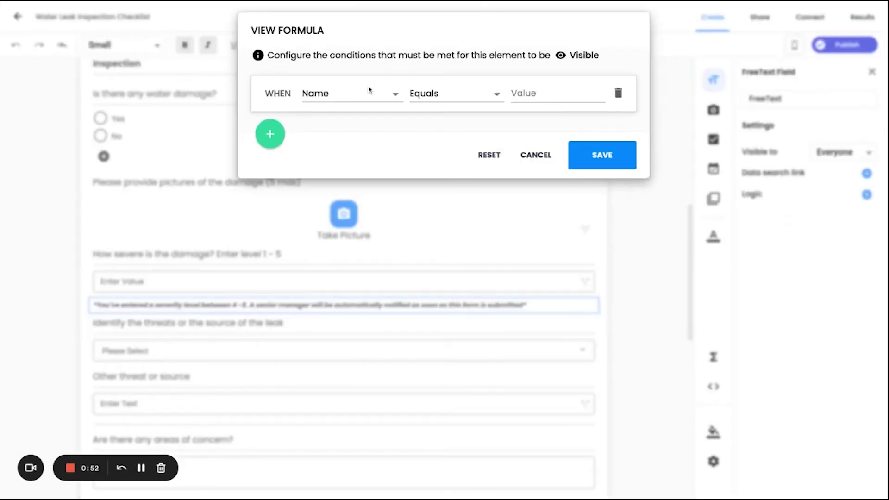
{"action": "left_click", "coordinate": [365, 93]}
{"action": "scroll", "coordinate": [359, 166], "scroll_direction": "down", "scroll_amount": 3}
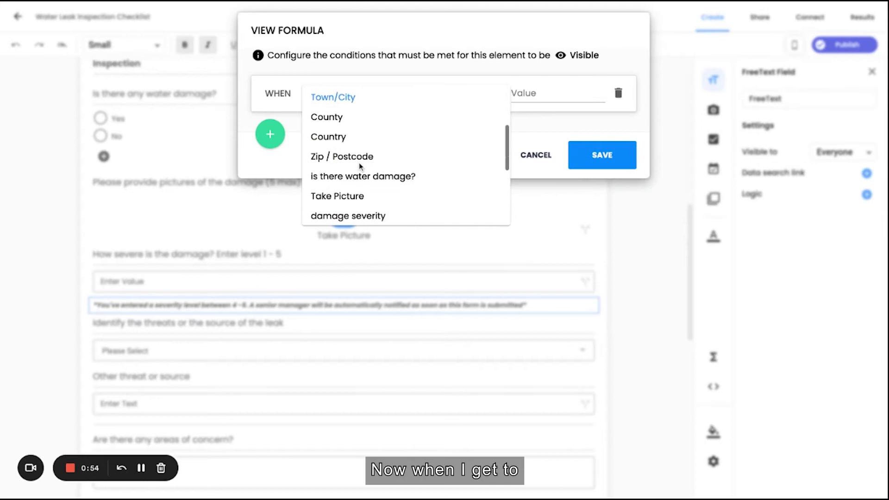
{"action": "scroll", "coordinate": [360, 165], "scroll_direction": "down", "scroll_amount": 2}
{"action": "left_click", "coordinate": [354, 169]}
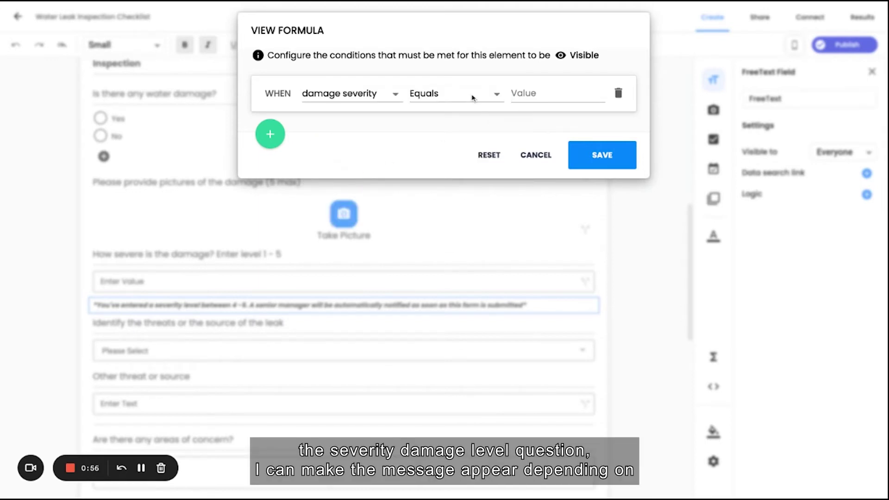
{"action": "left_click", "coordinate": [472, 97]}
{"action": "scroll", "coordinate": [460, 176], "scroll_direction": "down", "scroll_amount": 2}
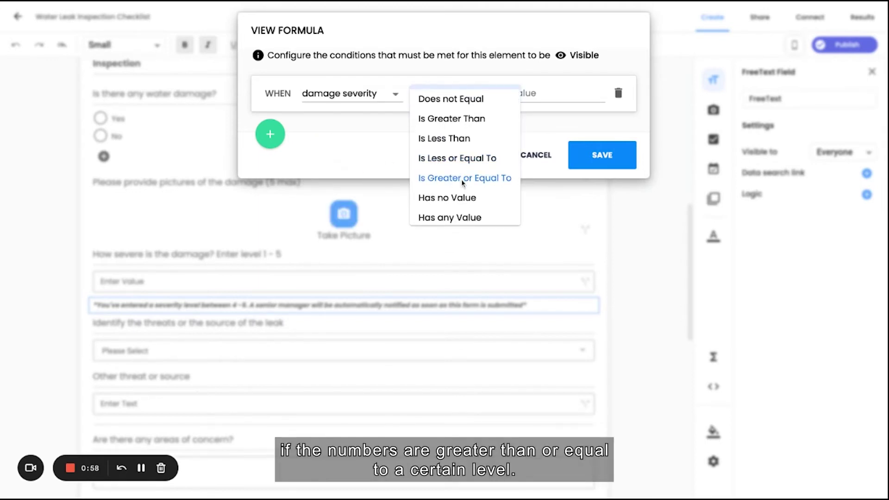
{"action": "left_click", "coordinate": [462, 182]}
{"action": "left_click", "coordinate": [555, 95]}
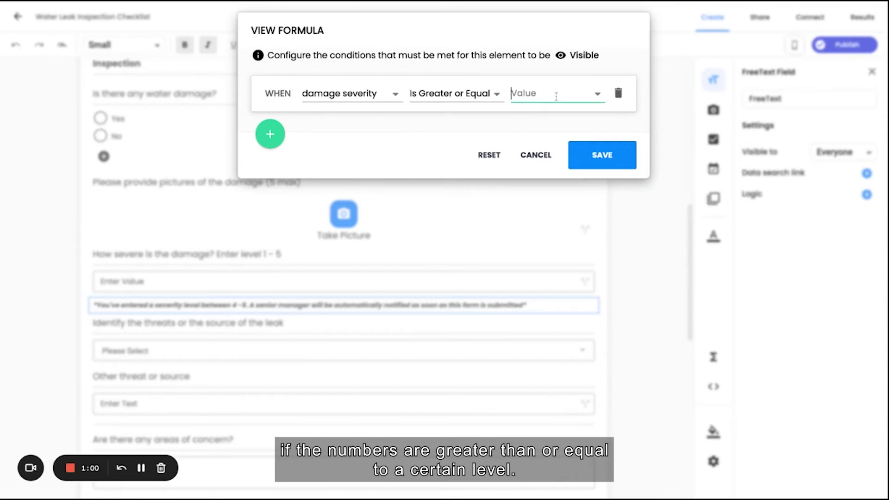
{"action": "type", "text": "4"}
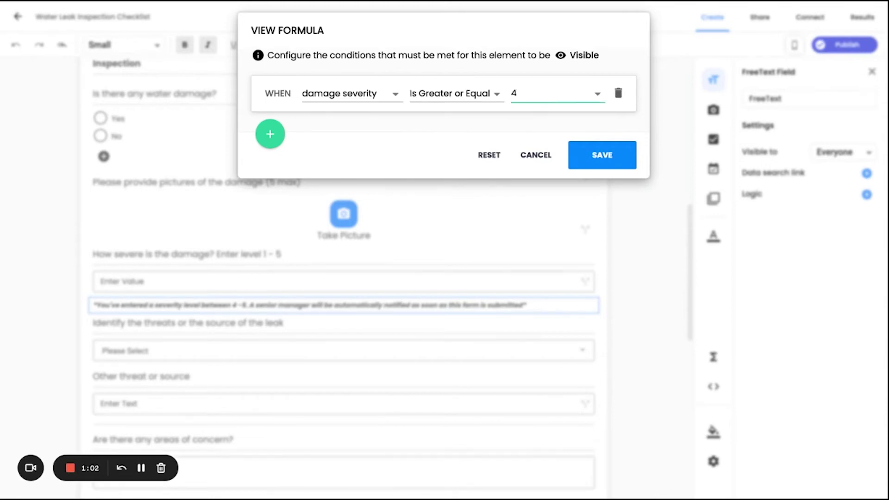
{"action": "left_click", "coordinate": [599, 152]}
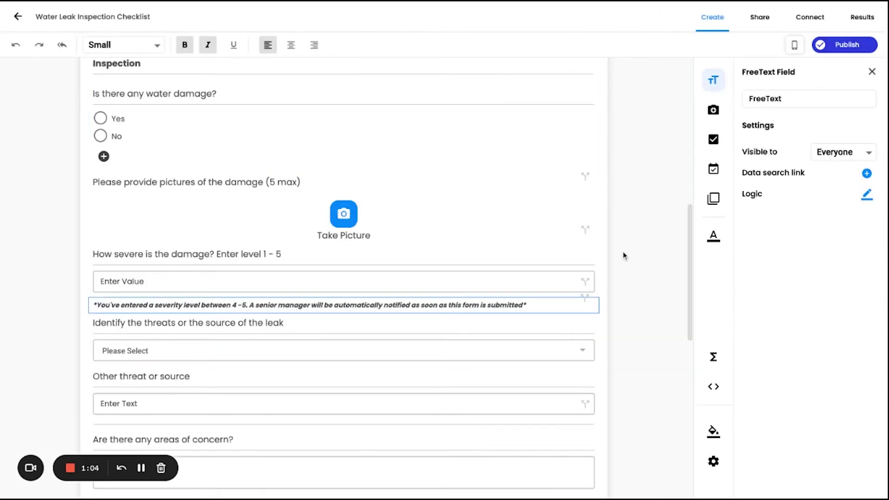
{"action": "left_click", "coordinate": [870, 45]}
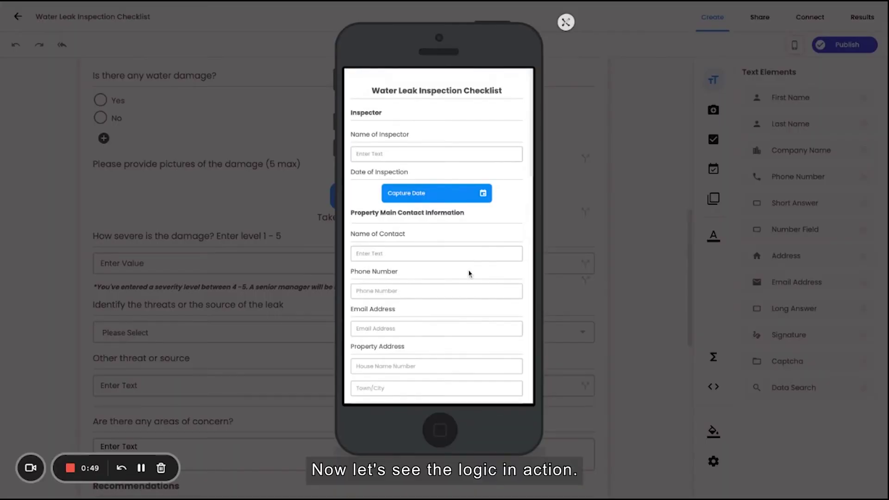
{"action": "scroll", "coordinate": [469, 273], "scroll_direction": "down", "scroll_amount": 3}
{"action": "scroll", "coordinate": [469, 274], "scroll_direction": "down", "scroll_amount": 4}
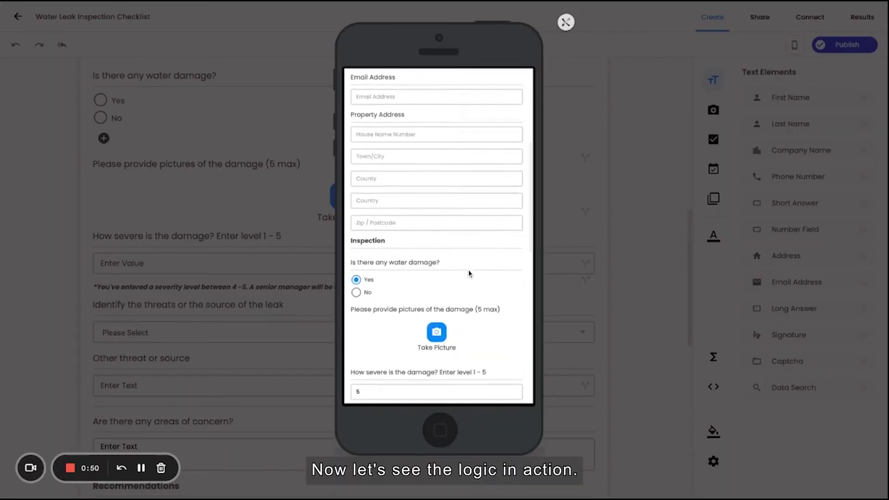
{"action": "left_click", "coordinate": [356, 249]}
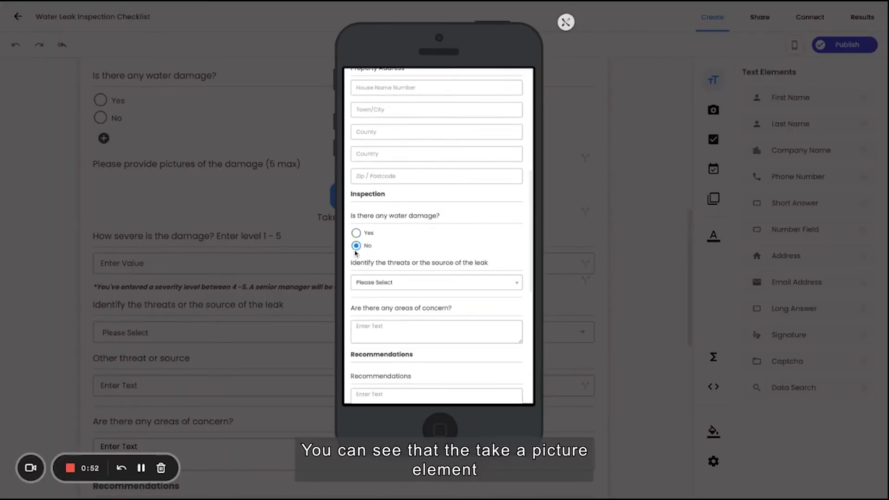
{"action": "left_click", "coordinate": [356, 233]}
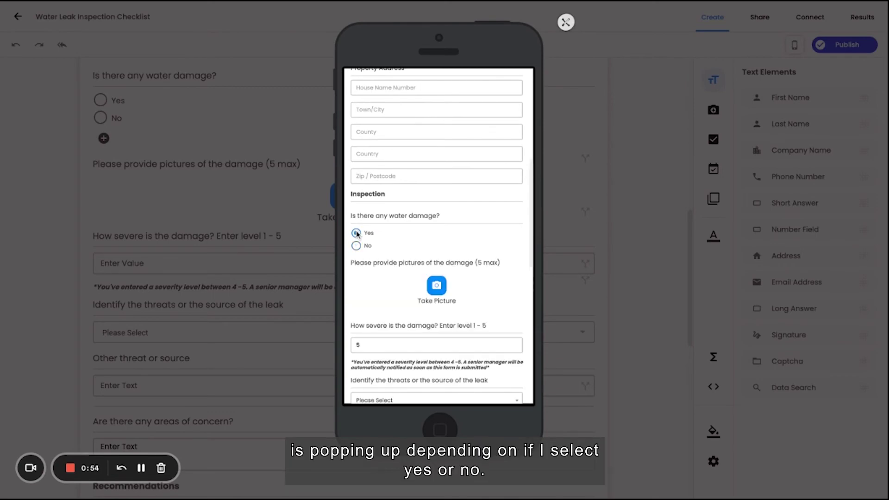
{"action": "scroll", "coordinate": [357, 234], "scroll_direction": "down", "scroll_amount": 1}
{"action": "left_click", "coordinate": [356, 215]}
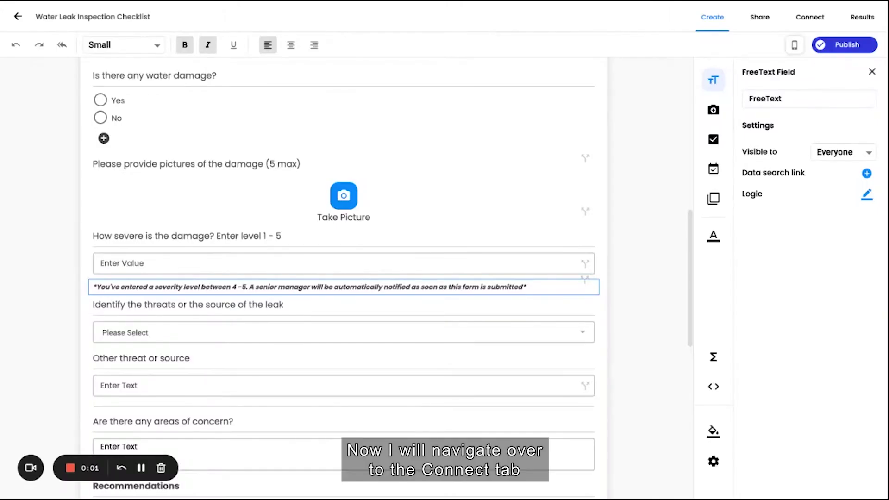
On the Automation page, add a damage severity sending condition to the Water Damage Attention email.
{"action": "left_click", "coordinate": [809, 22]}
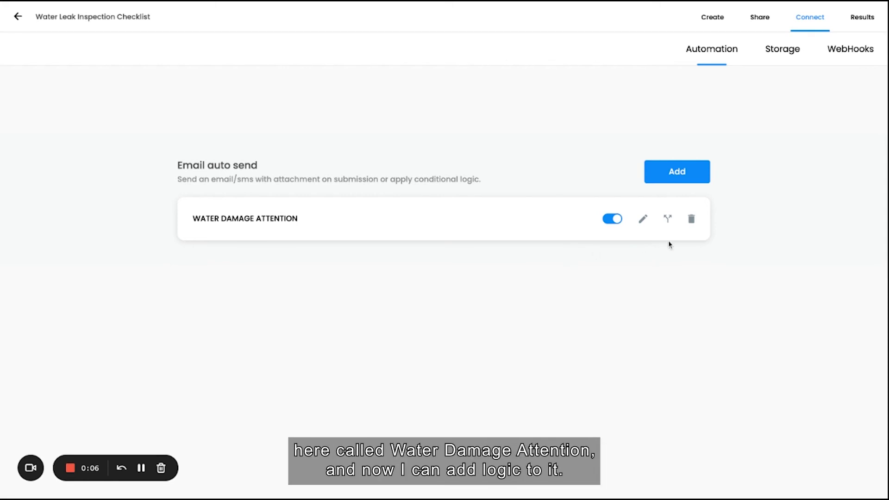
{"action": "left_click", "coordinate": [669, 220]}
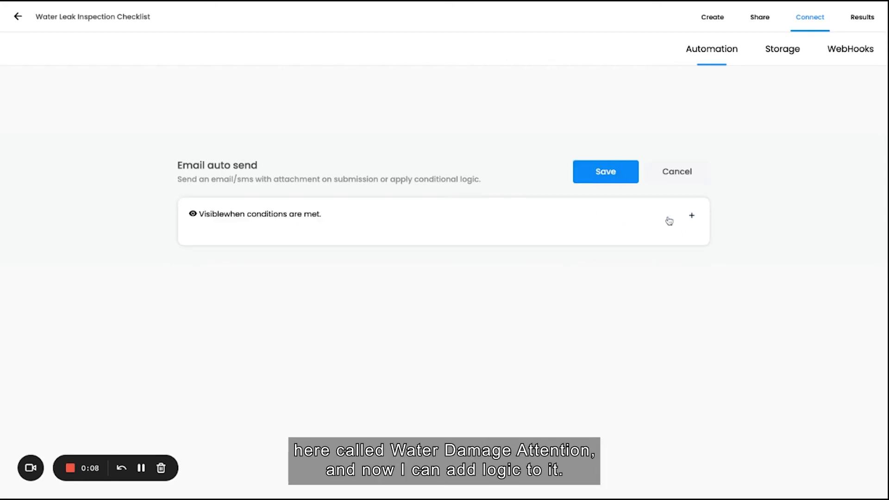
{"action": "left_click", "coordinate": [690, 215]}
{"action": "left_click", "coordinate": [295, 252]}
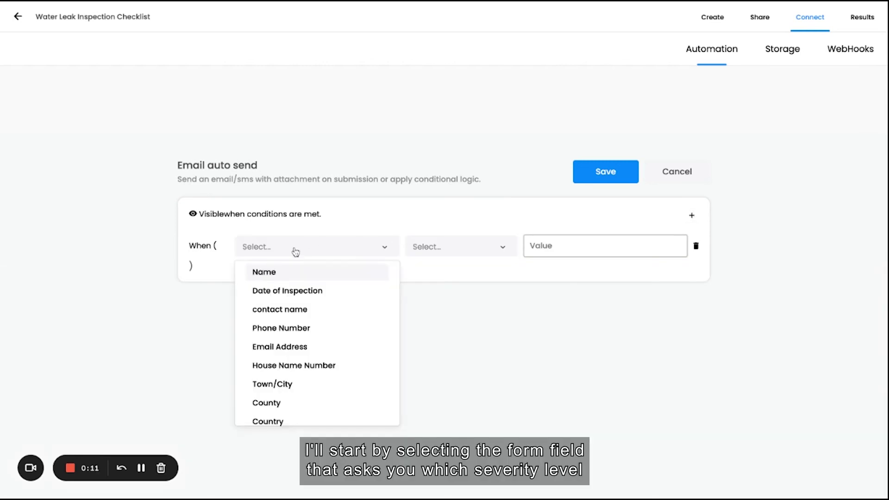
{"action": "scroll", "coordinate": [293, 329], "scroll_direction": "down", "scroll_amount": 3}
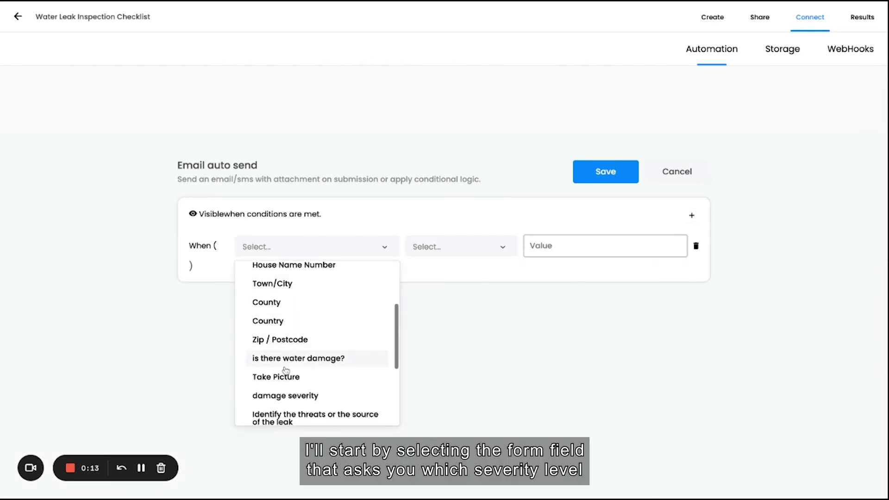
{"action": "left_click", "coordinate": [285, 396]}
Set the email condition to Is Greater or Equal To 4 and save it.
{"action": "left_click", "coordinate": [478, 250]}
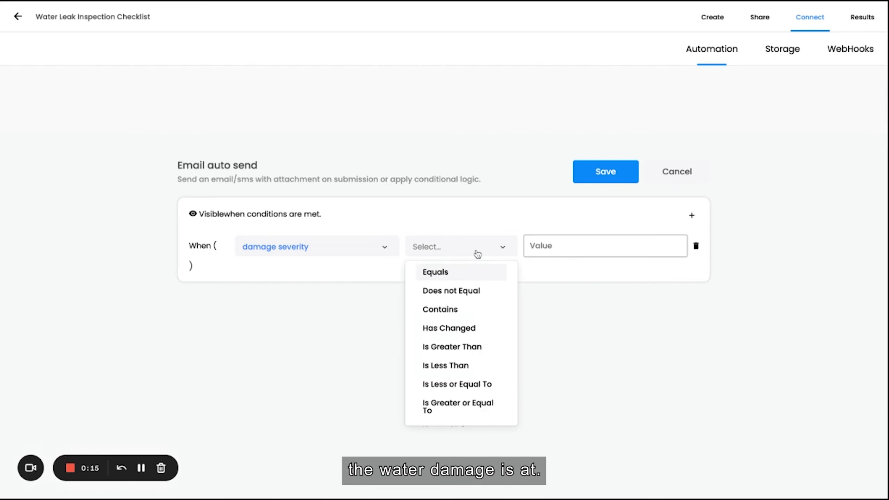
{"action": "scroll", "coordinate": [466, 329], "scroll_direction": "down", "scroll_amount": 2}
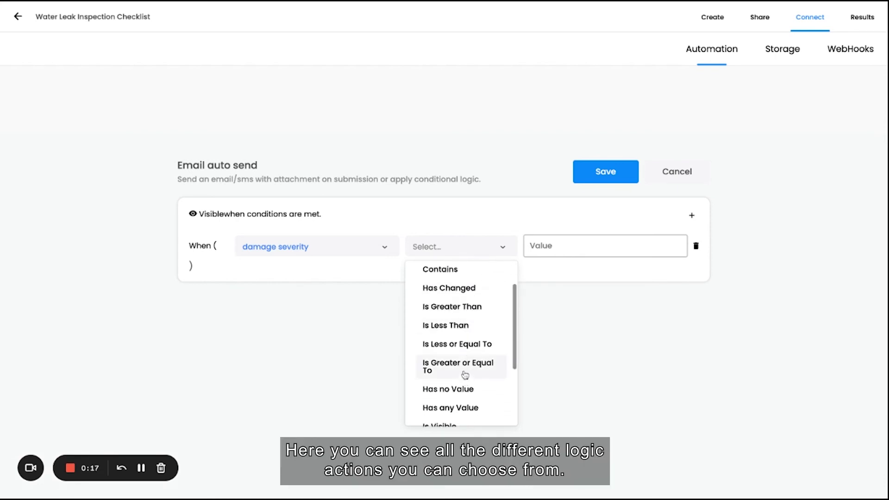
{"action": "scroll", "coordinate": [465, 375], "scroll_direction": "down", "scroll_amount": 3}
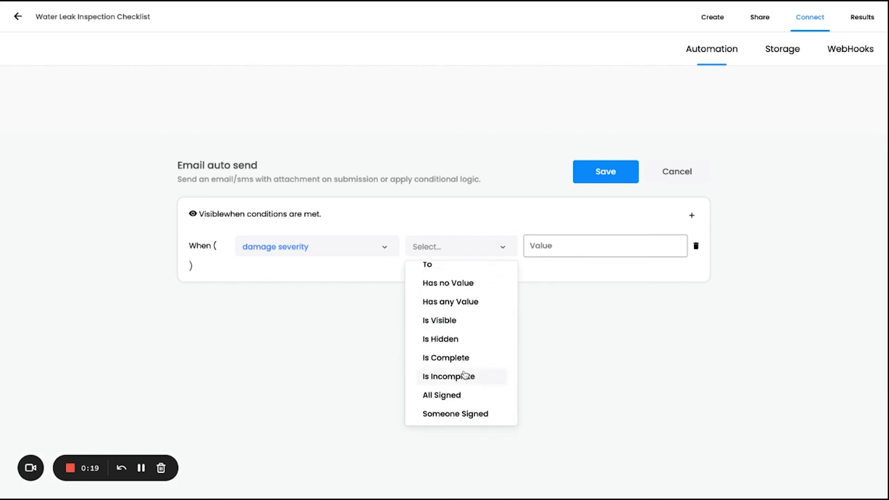
{"action": "scroll", "coordinate": [465, 374], "scroll_direction": "up", "scroll_amount": 2}
{"action": "scroll", "coordinate": [464, 332], "scroll_direction": "up", "scroll_amount": 1}
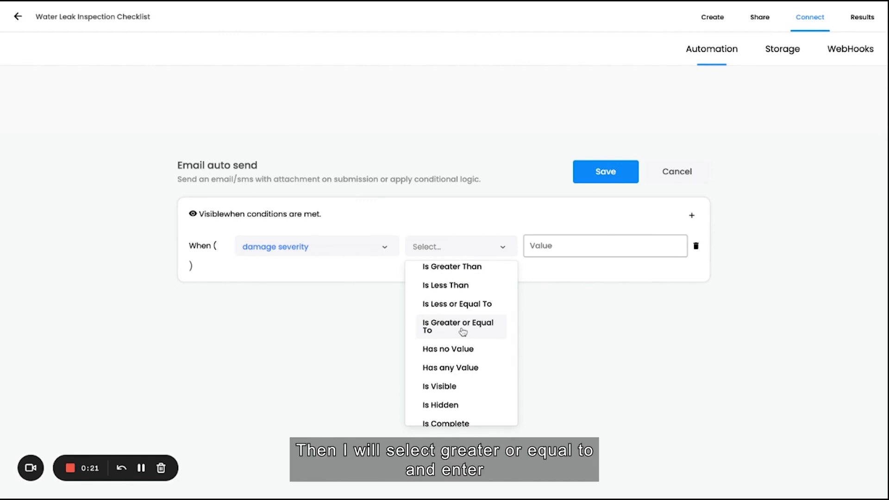
{"action": "left_click", "coordinate": [462, 332]}
{"action": "left_click", "coordinate": [558, 247]}
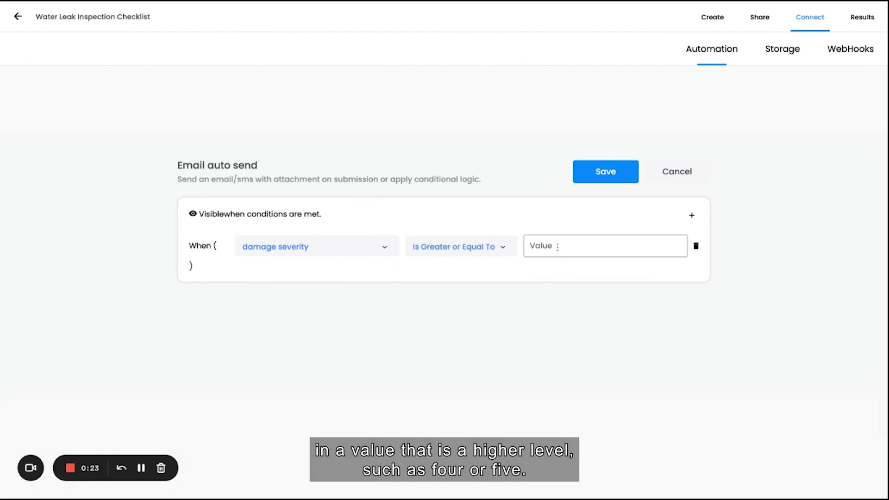
{"action": "type", "text": "4"}
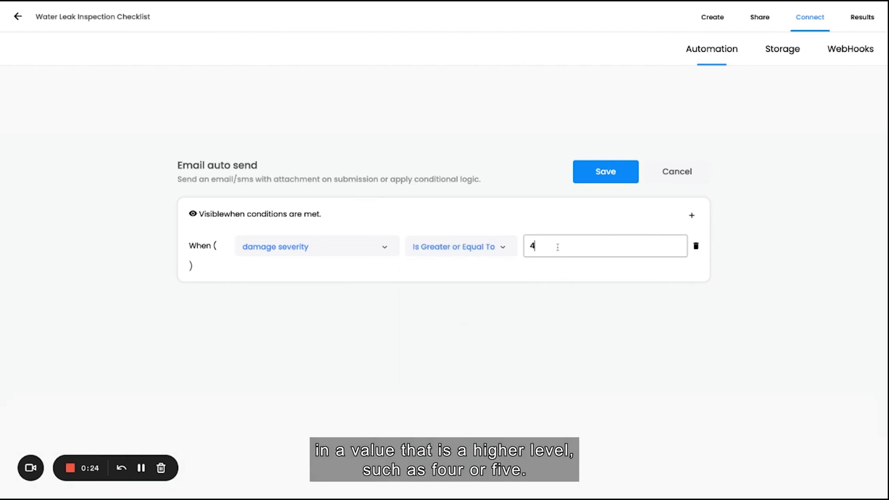
{"action": "left_click", "coordinate": [619, 174]}
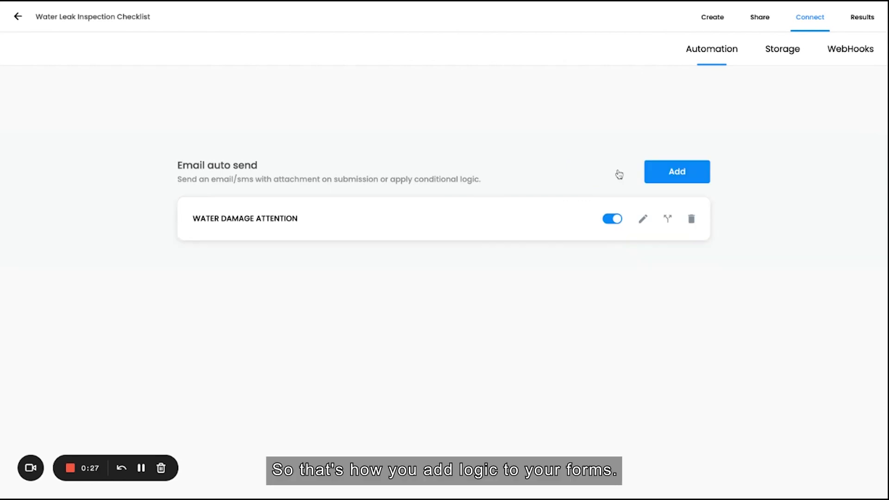